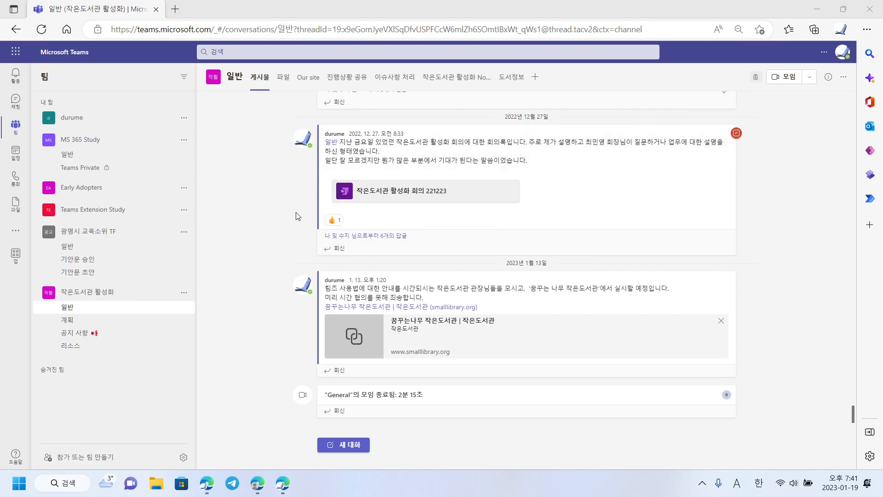
# Switch to the Teams calendar and scroll the week view of January 16–20
pyautogui.click(17, 157)
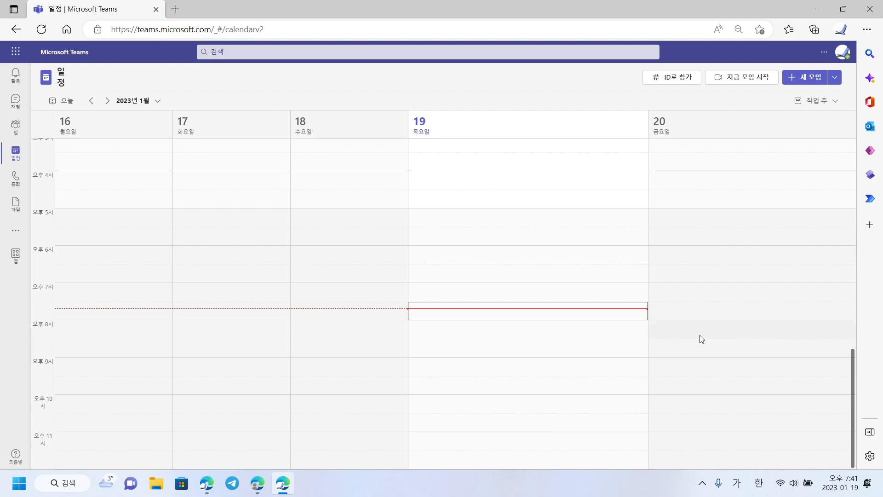
pyautogui.scroll(1, 700, 253)
# Create a Friday Jan 20, 5:00 PM meeting and invite the guest by e-mail address
pyautogui.doubleClick(691, 269)
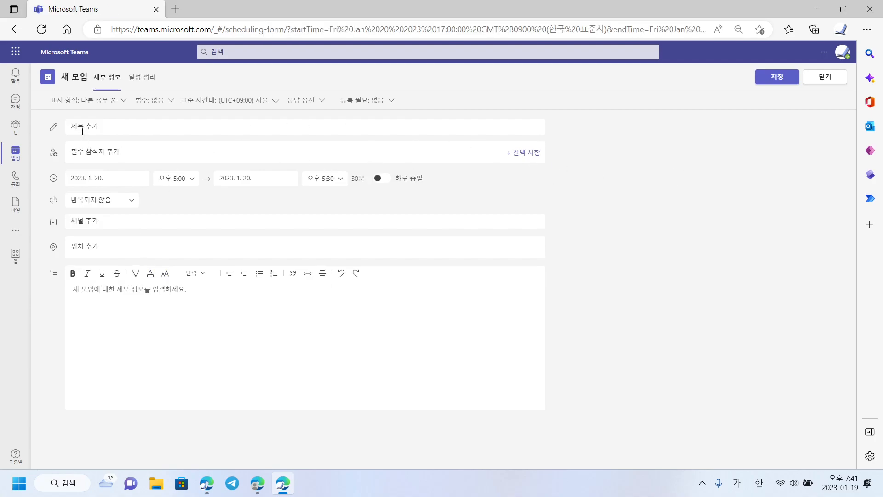
pyautogui.click(120, 130)
pyautogui.click(134, 152)
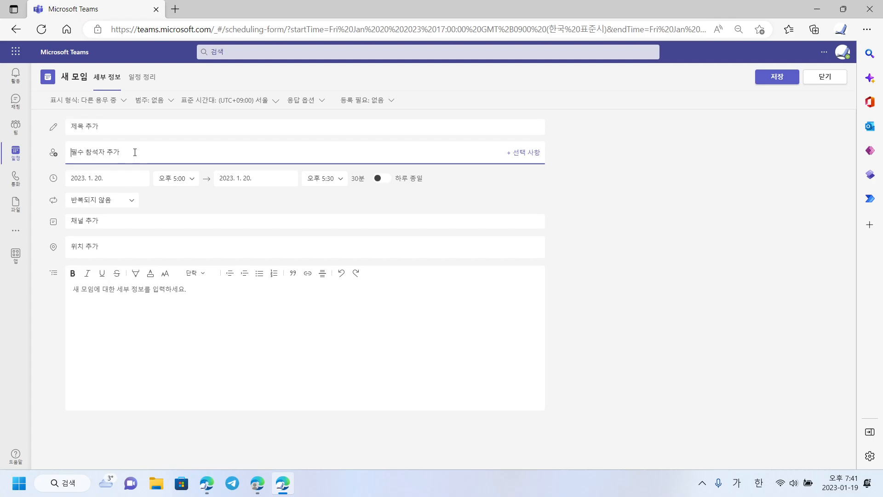
pyautogui.press('Hangul')
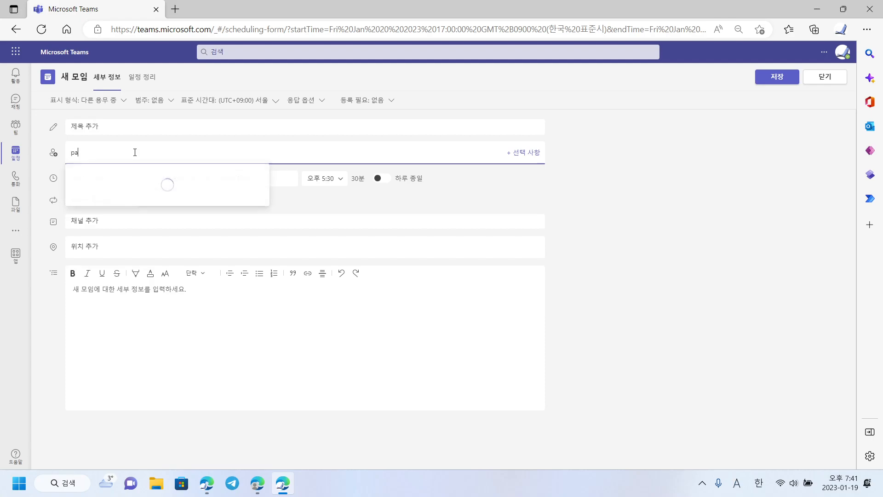
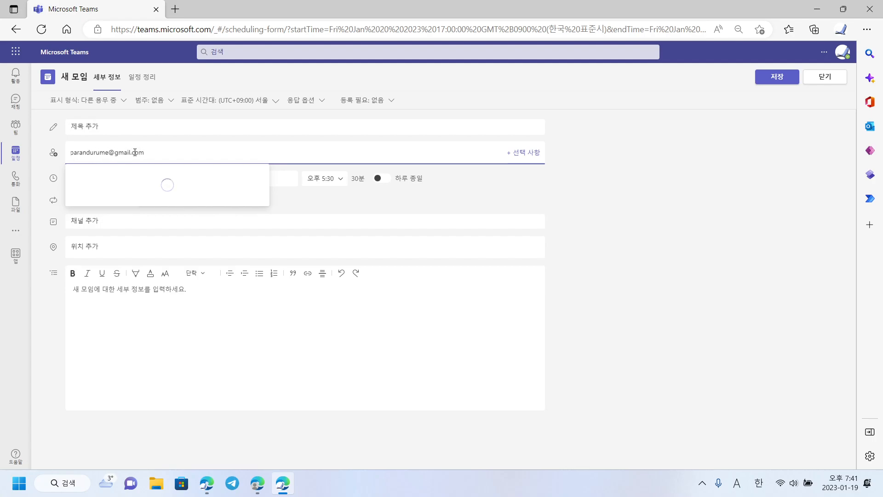
pyautogui.click(142, 173)
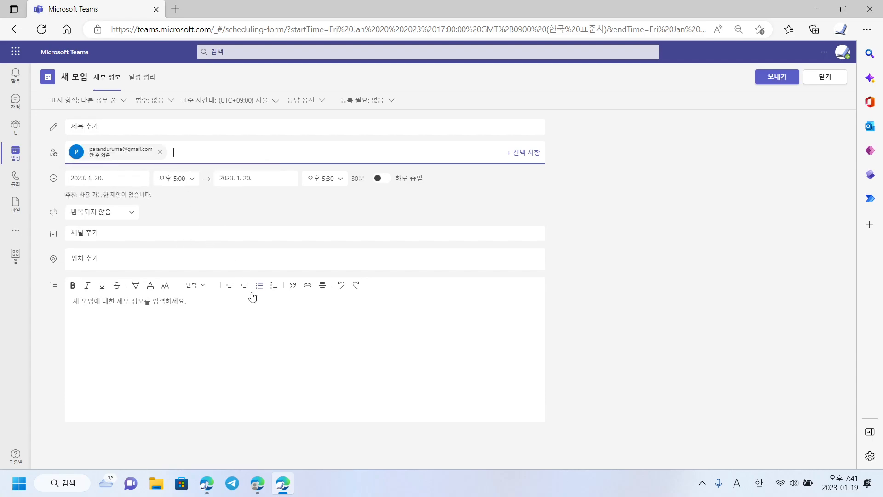
# Write the agenda 회의록의제 in the meeting details box
pyautogui.click(336, 338)
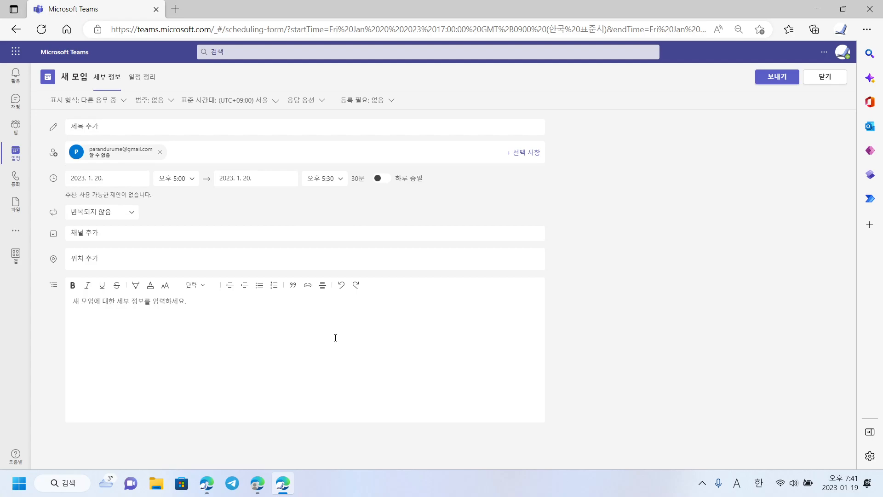
pyautogui.write('ghl')
pyautogui.press('BackSpace')
pyautogui.press('Hangul')
pyautogui.write('회의록')
pyautogui.press('BackSpace')
pyautogui.press('BackSpace')
pyautogui.press('BackSpace')
pyautogui.write('회의록')
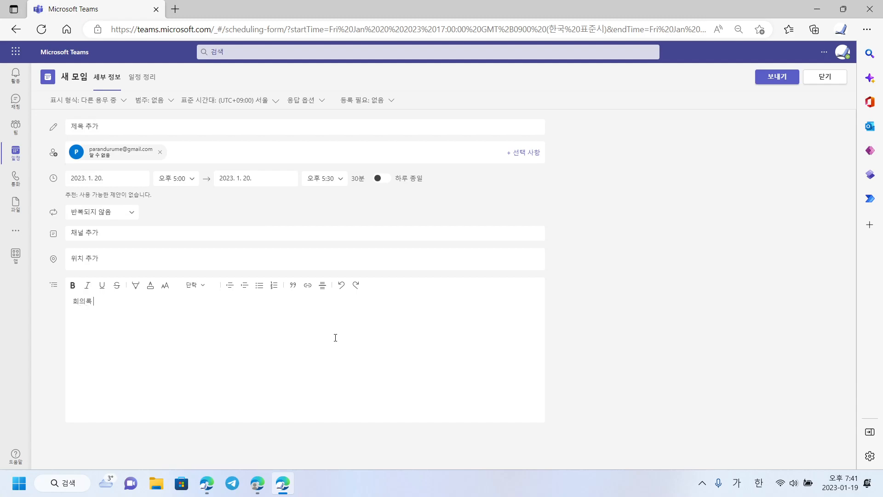
pyautogui.write('의제')
pyautogui.click(131, 214)
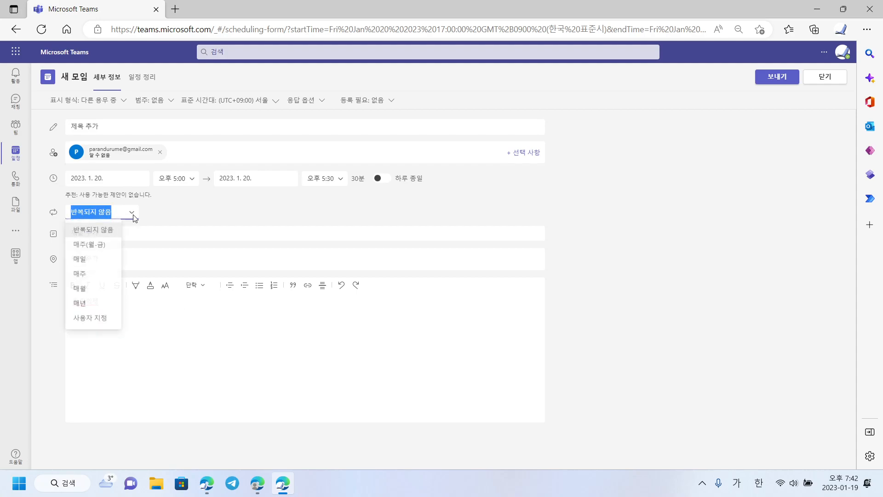
pyautogui.click(95, 276)
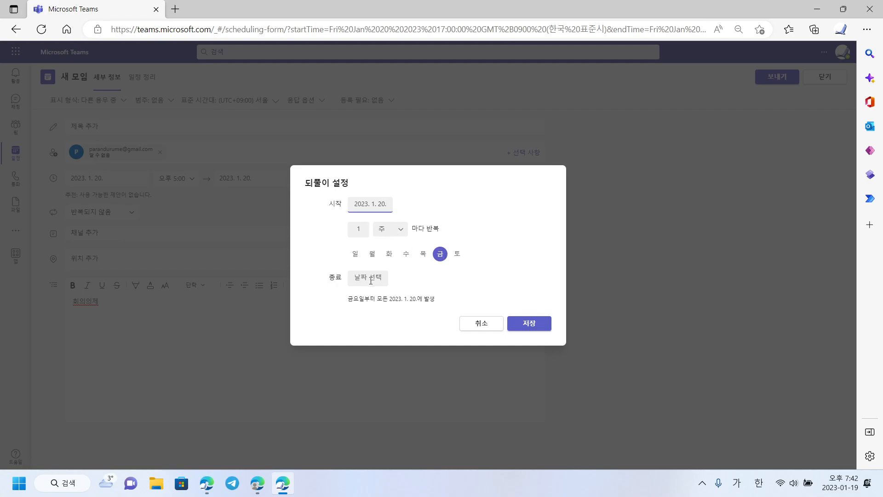
pyautogui.click(491, 326)
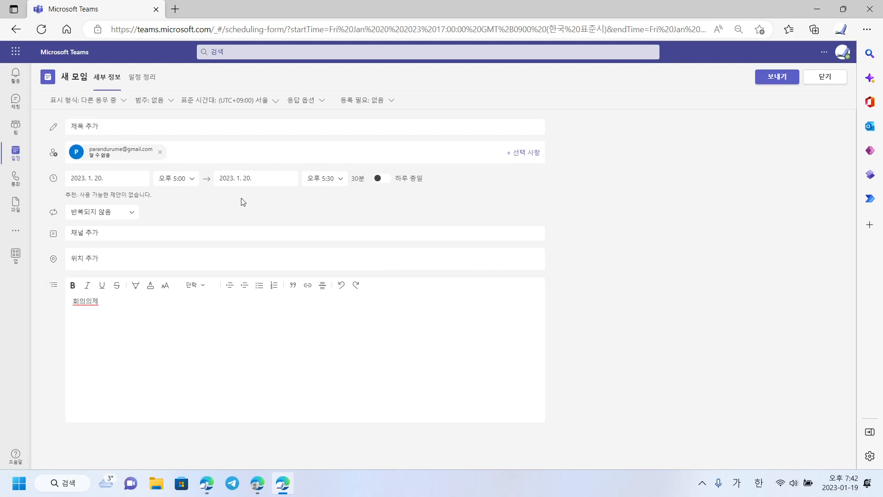
# In the Scheduling Assistant, check the guest's availability and add a directory colleague as required attendee
pyautogui.click(150, 84)
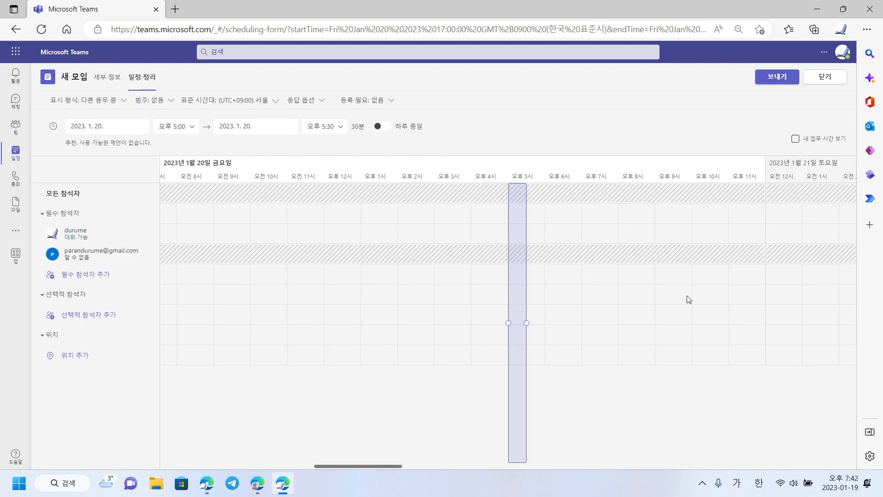
pyautogui.moveTo(358, 470); pyautogui.dragTo(208, 458)
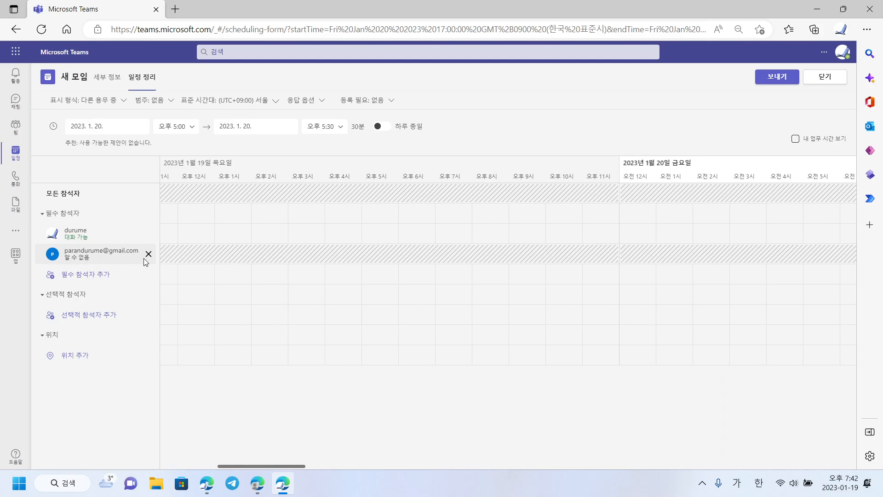
pyautogui.click(373, 250)
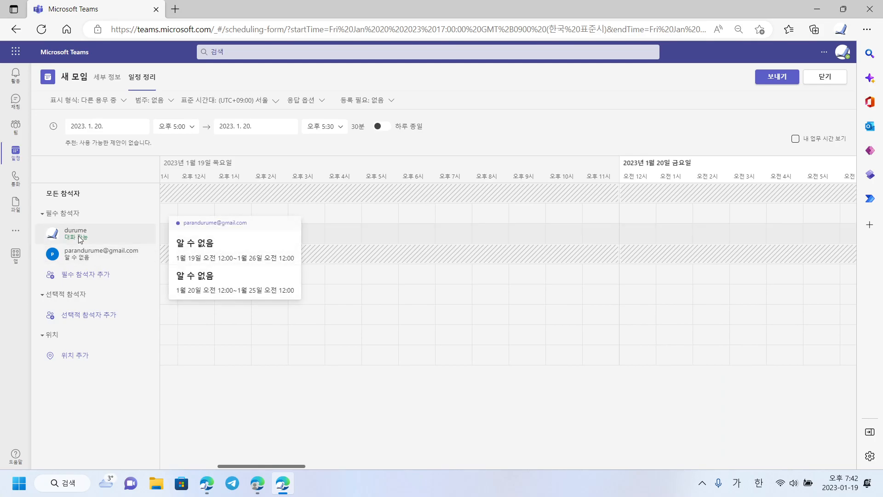
pyautogui.click(82, 276)
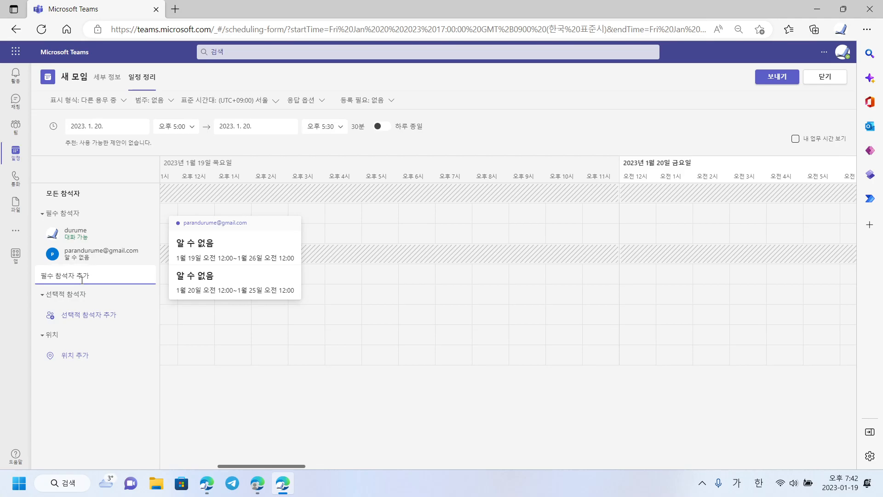
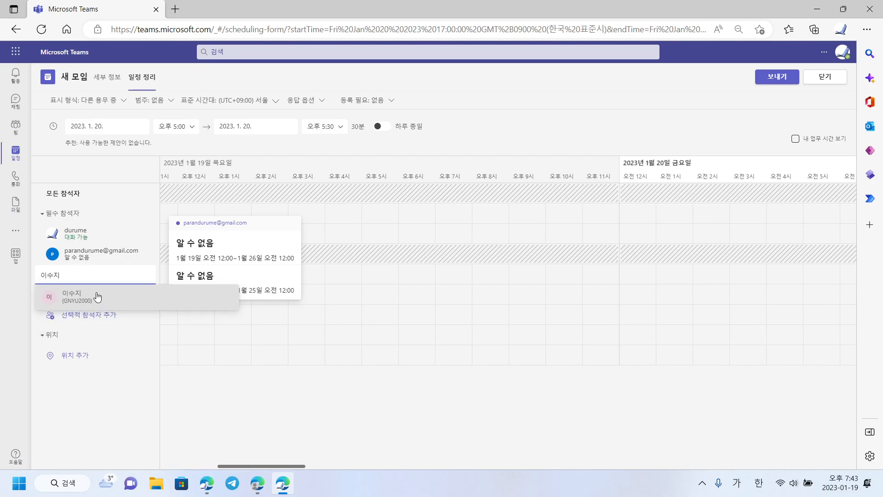
pyautogui.click(97, 296)
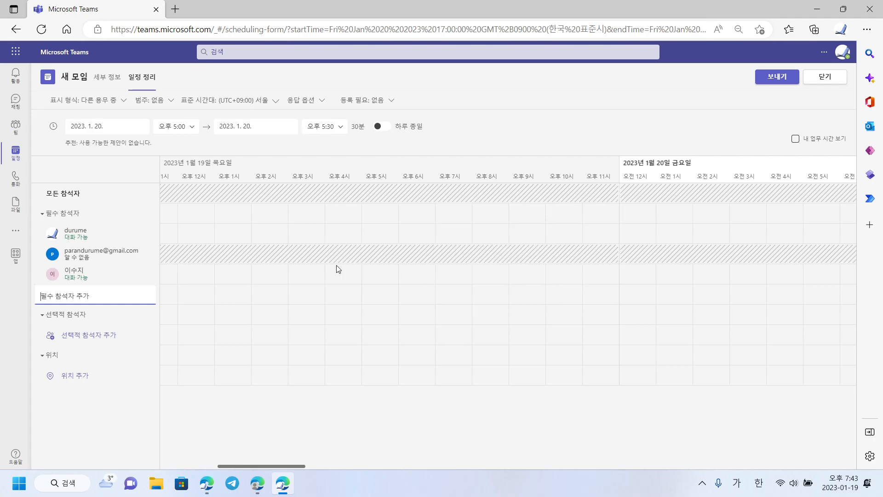
pyautogui.moveTo(82, 282)
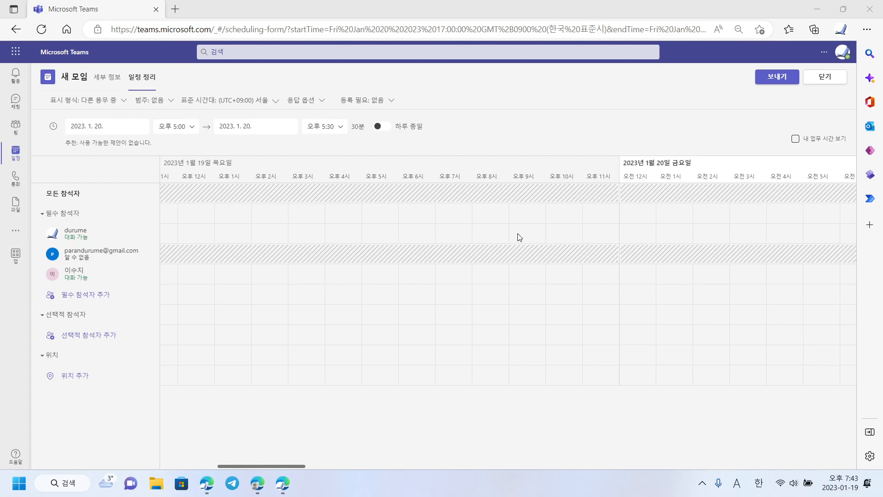
pyautogui.moveTo(288, 466); pyautogui.dragTo(243, 464)
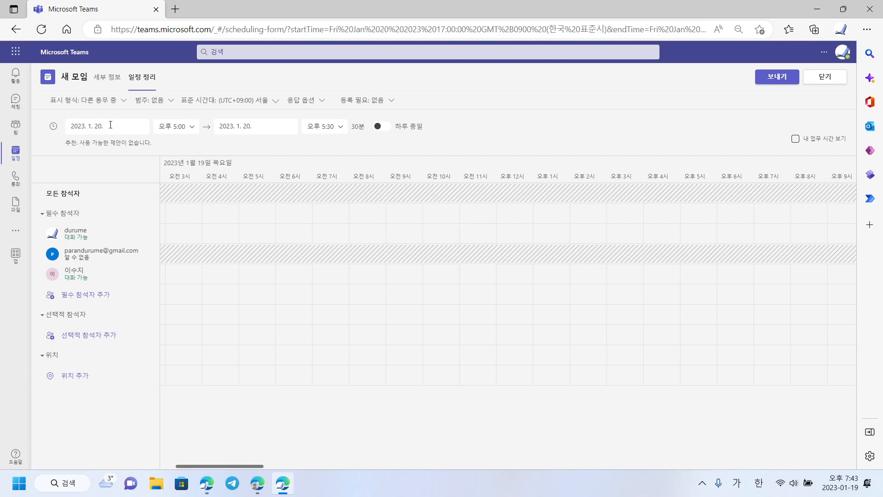
# On the Details form, remove the colleague from the attendees and enter 제목 as the title
pyautogui.click(113, 89)
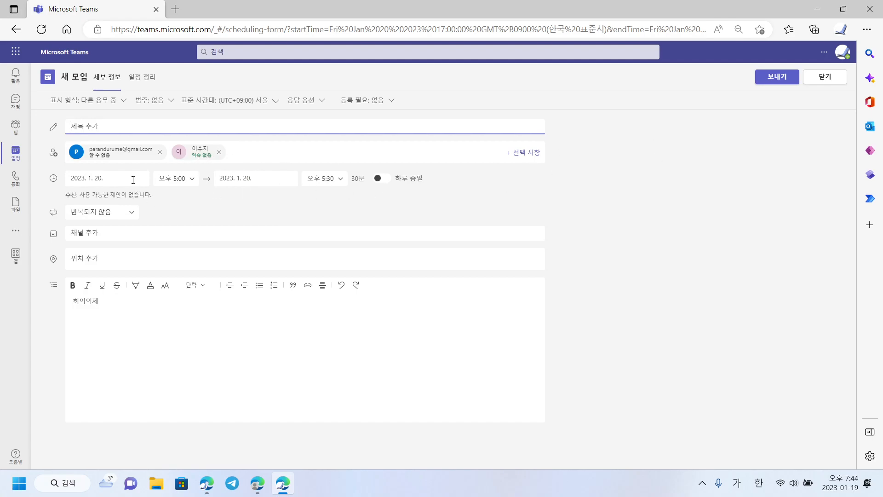
pyautogui.click(200, 157)
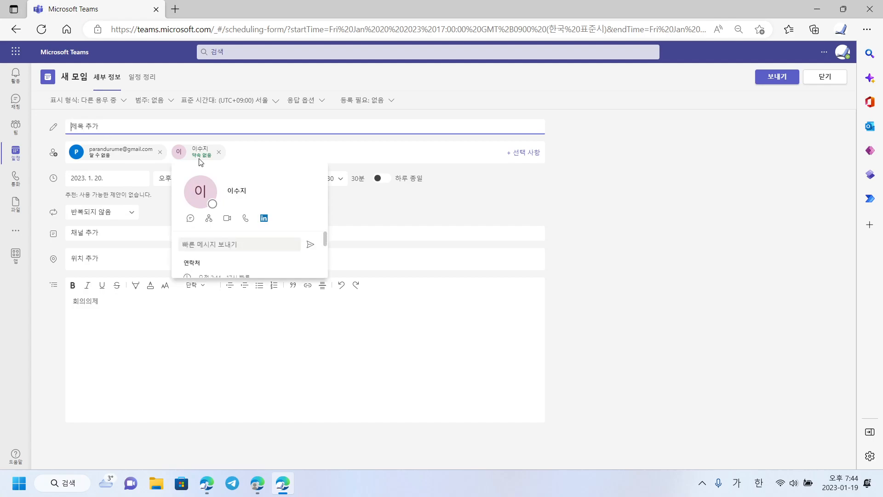
pyautogui.click(690, 216)
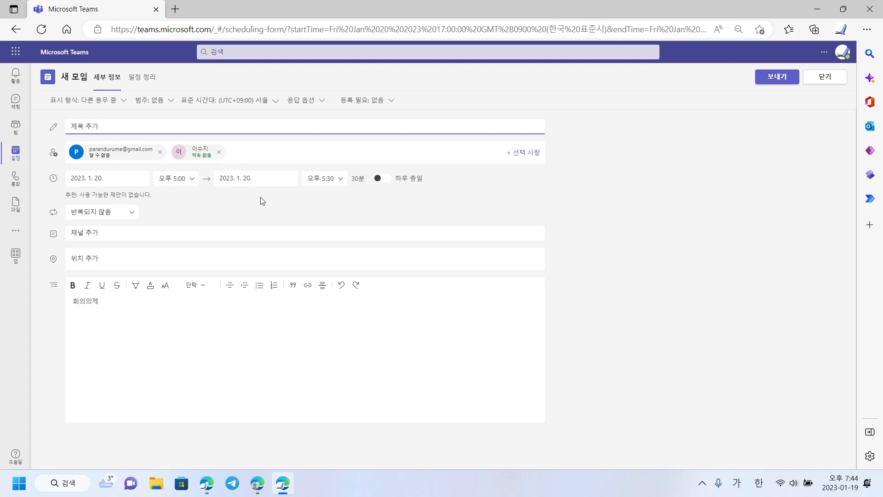
pyautogui.click(219, 151)
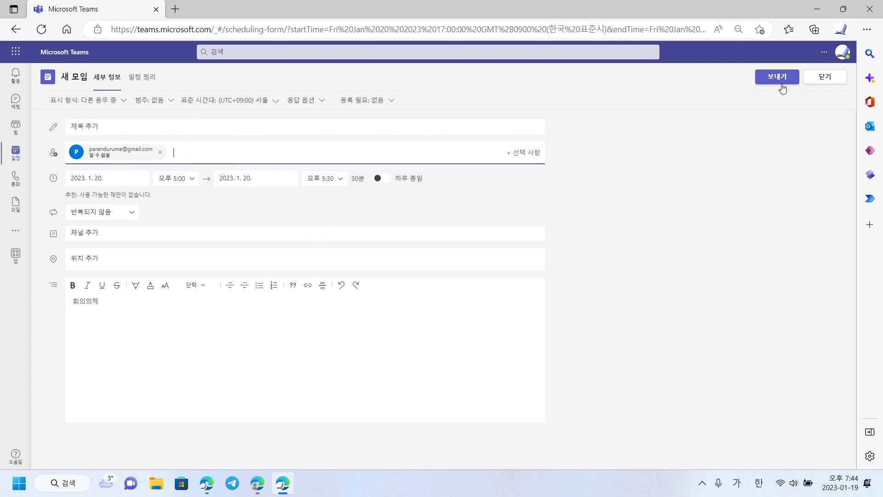
pyautogui.click(399, 131)
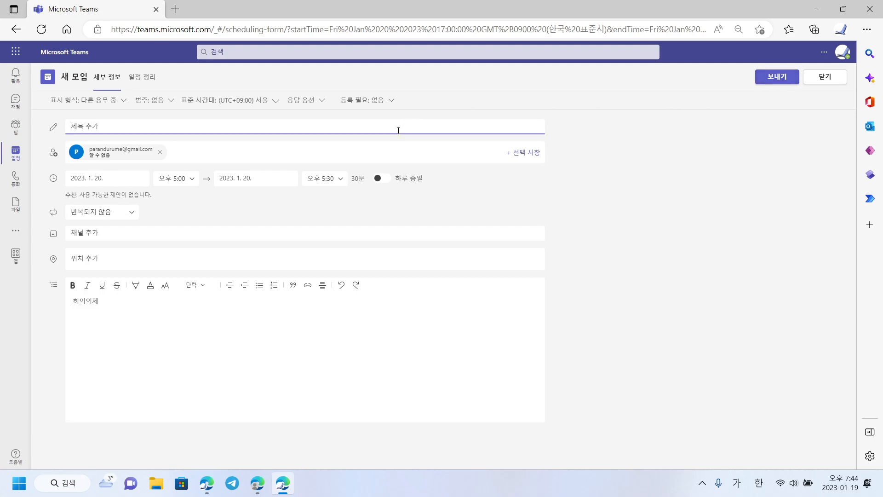
pyautogui.write('제모')
# Send the 제목 invitation, then copy its join link from the Friday 5 PM calendar card
pyautogui.click(772, 79)
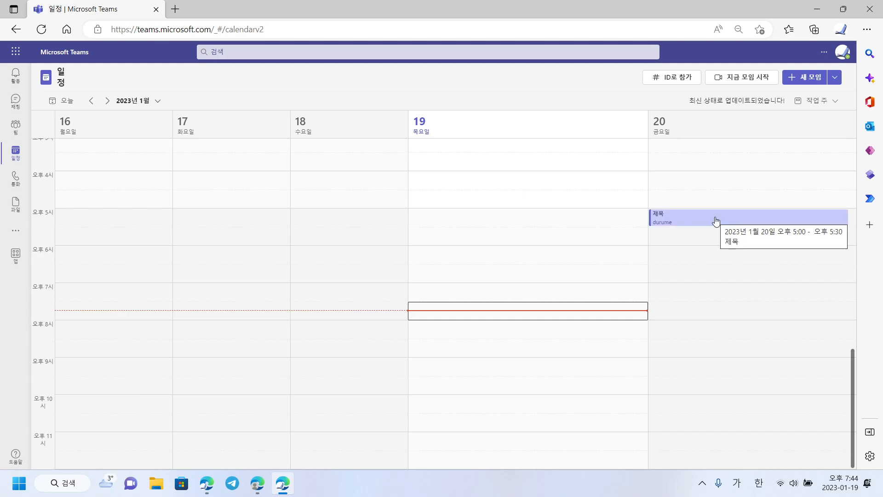
pyautogui.click(717, 221)
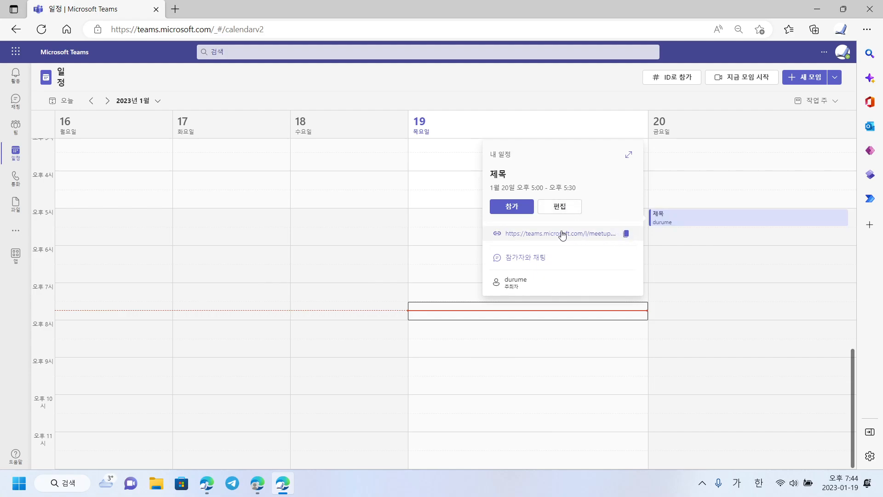
pyautogui.click(626, 234)
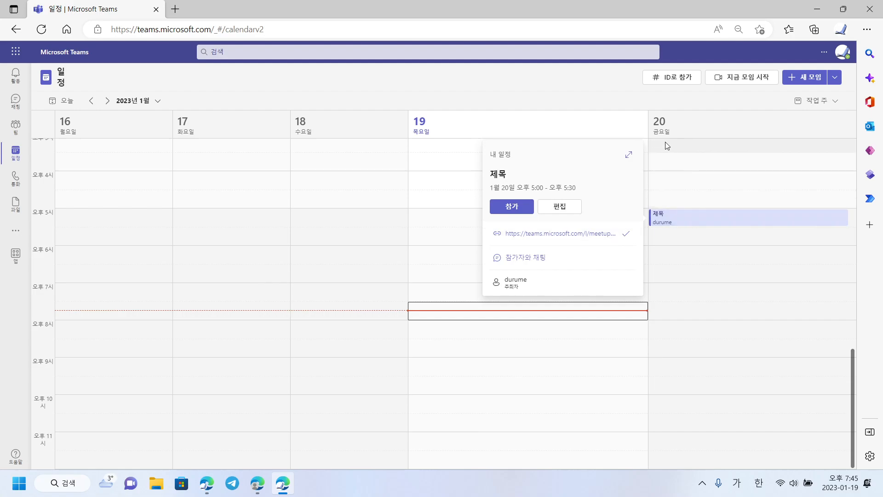
pyautogui.click(621, 105)
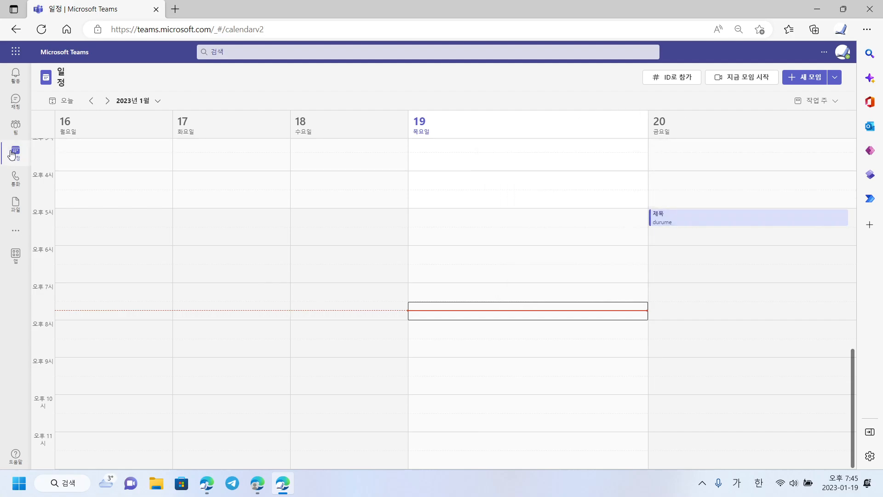
# Open the 제목 event for editing, view its Files, then switch to the Whiteboard tab
pyautogui.click(718, 229)
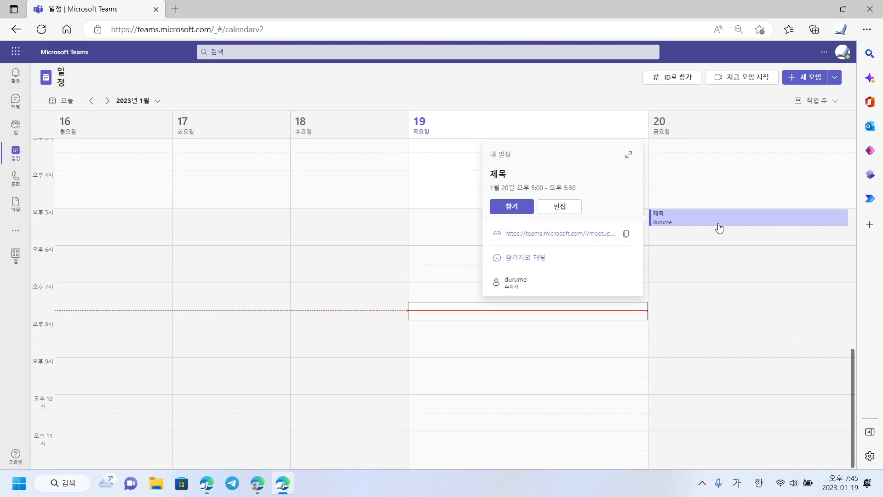
pyautogui.click(575, 210)
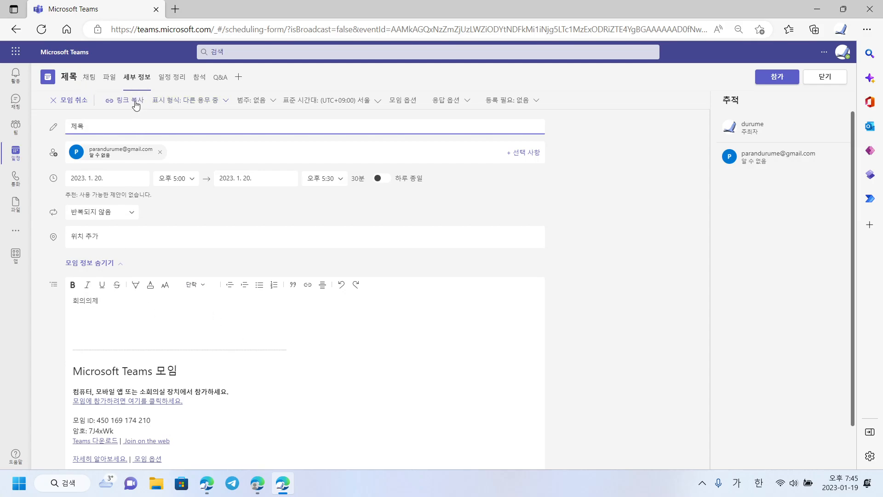
pyautogui.click(110, 79)
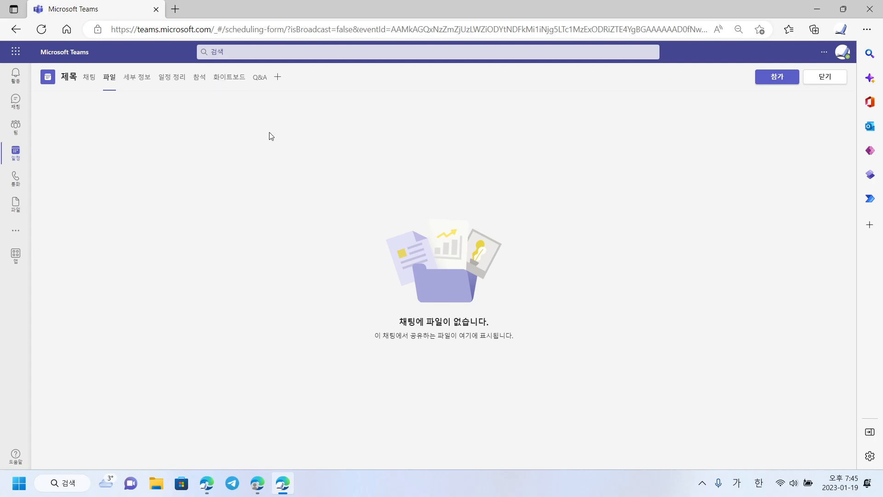
pyautogui.click(230, 81)
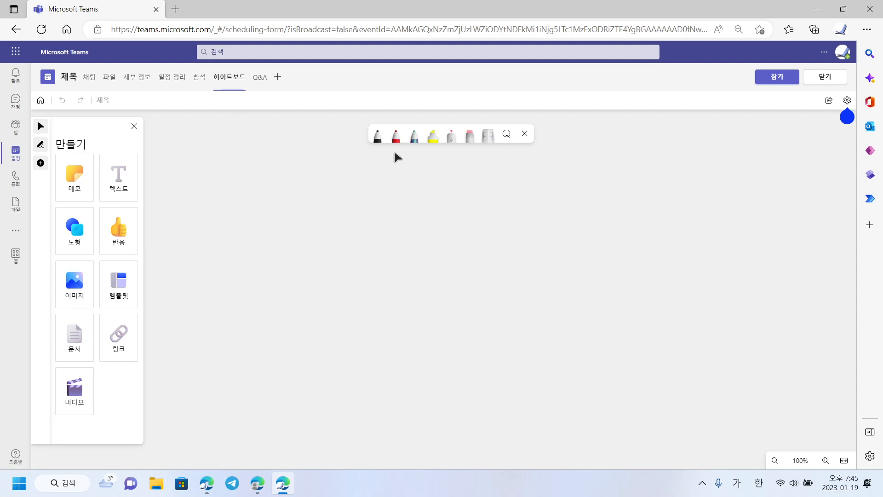
# Handwrite three freehand strokes near the canvas centre with the black pen
pyautogui.click(378, 134)
pyautogui.moveTo(261, 240)
pyautogui.mouseDown()
pyautogui.moveTo(291, 253)
pyautogui.moveTo(270, 257)
pyautogui.moveTo(325, 263)
pyautogui.mouseUp()
pyautogui.moveTo(255, 275); pyautogui.dragTo(308, 295)
pyautogui.moveTo(361, 248)
pyautogui.mouseDown()
pyautogui.moveTo(326, 270)
pyautogui.moveTo(341, 269)
pyautogui.moveTo(388, 302)
pyautogui.mouseUp()
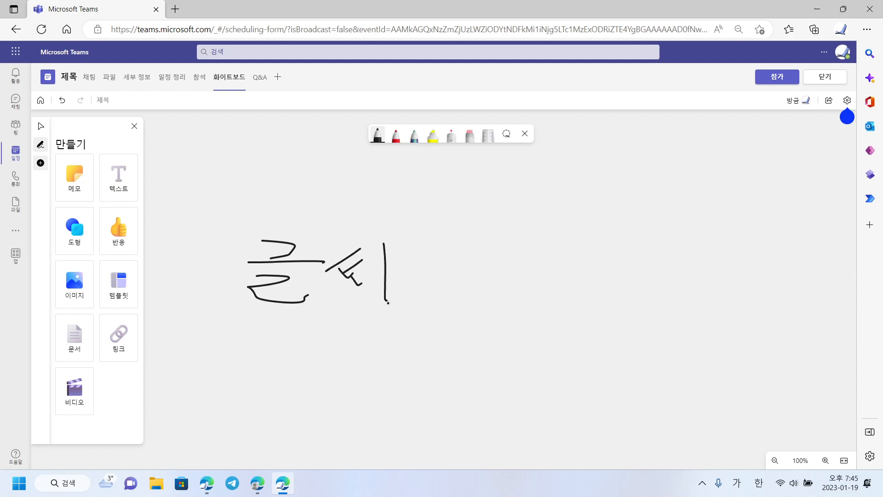
pyautogui.scroll(1, 339, 267)
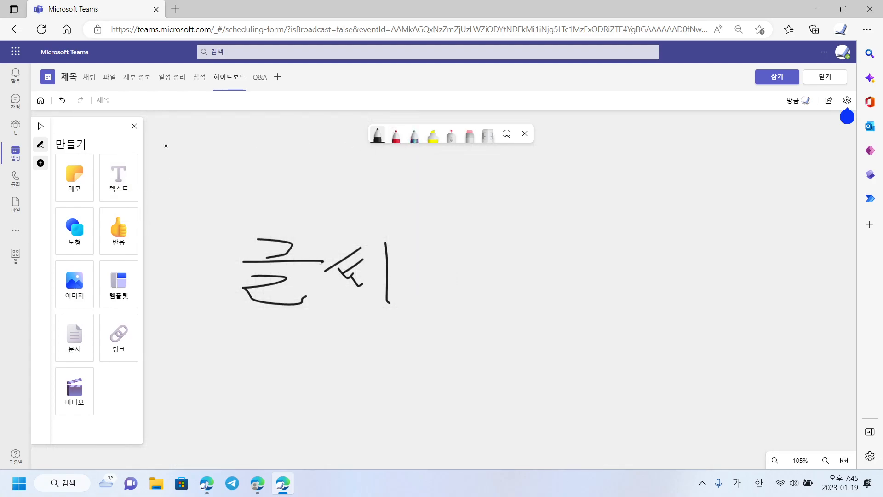
# Add an empty text box and place a yellow sticky note to the right of the strokes
pyautogui.click(118, 178)
pyautogui.click(357, 172)
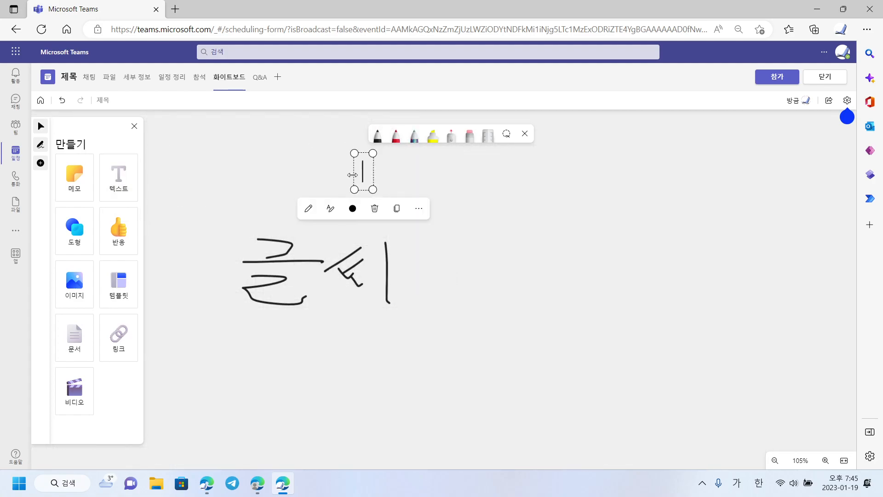
pyautogui.click(70, 177)
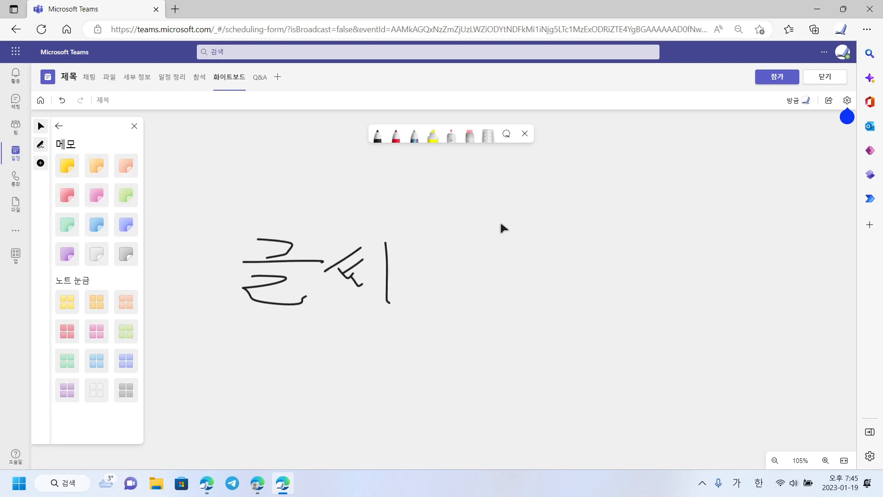
pyautogui.click(67, 166)
pyautogui.click(537, 234)
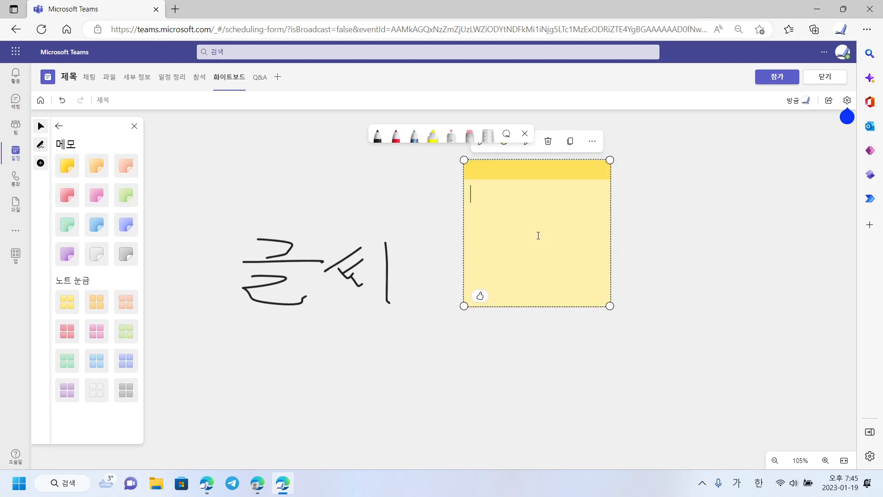
pyautogui.click(134, 126)
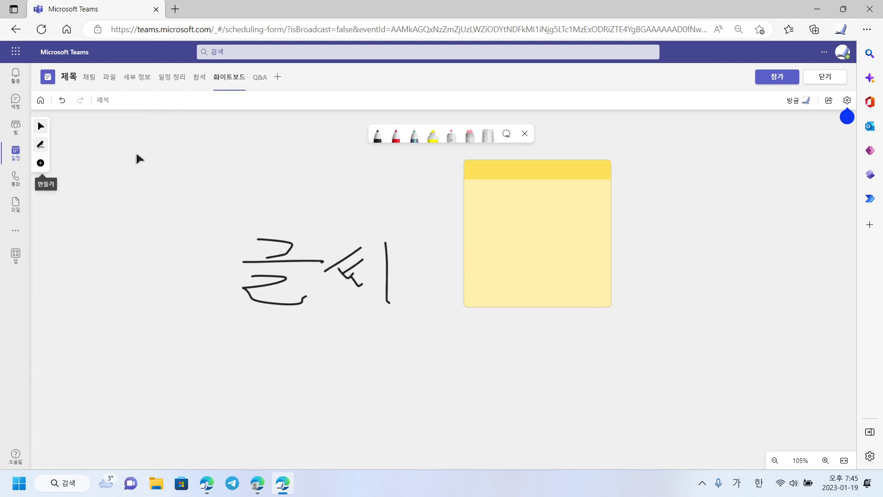
# Delete the yellow sticky note from the whiteboard
pyautogui.click(593, 187)
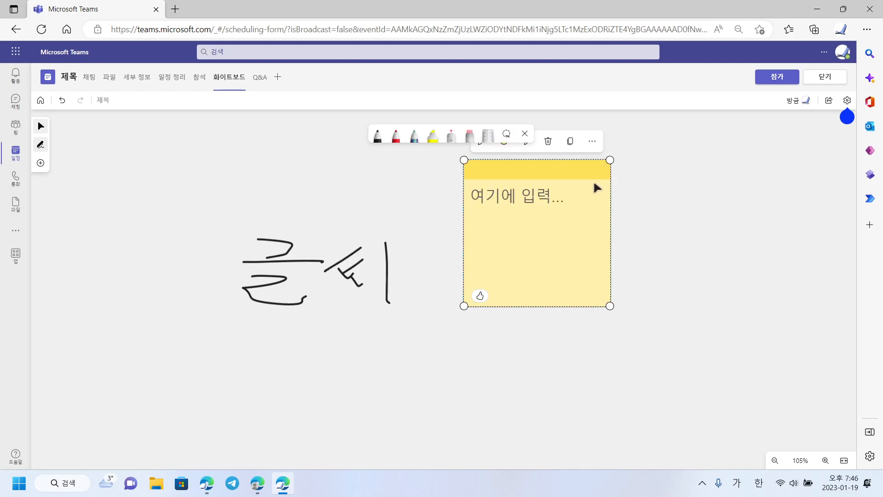
pyautogui.click(549, 141)
pyautogui.moveTo(451, 271); pyautogui.dragTo(422, 274)
# Select and delete the left handwriting strokes, then the remaining vertical stroke
pyautogui.rightClick(345, 293)
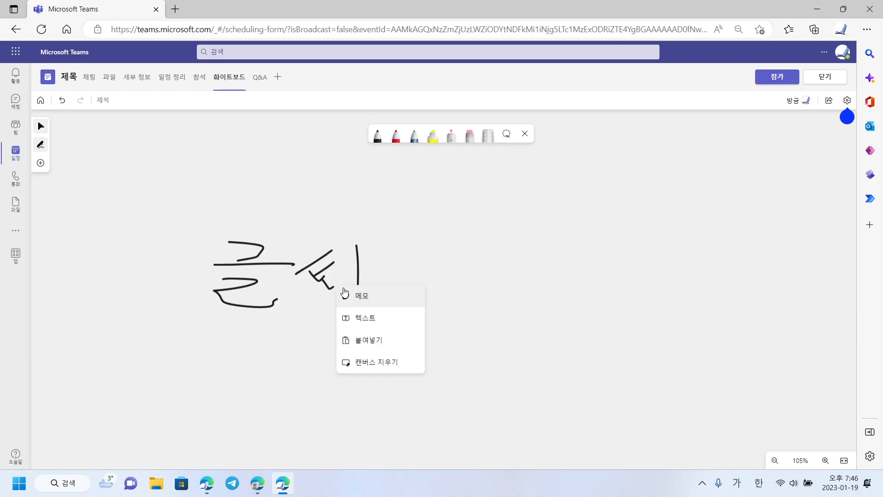
pyautogui.click(321, 267)
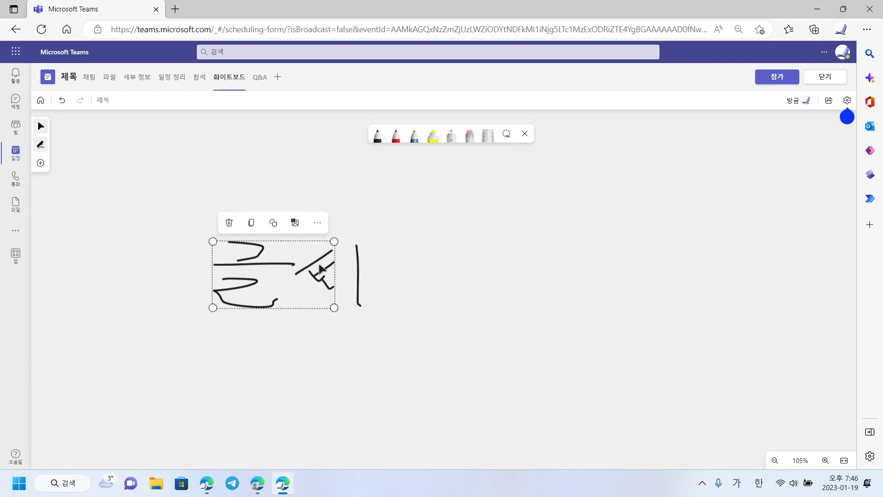
pyautogui.click(358, 269)
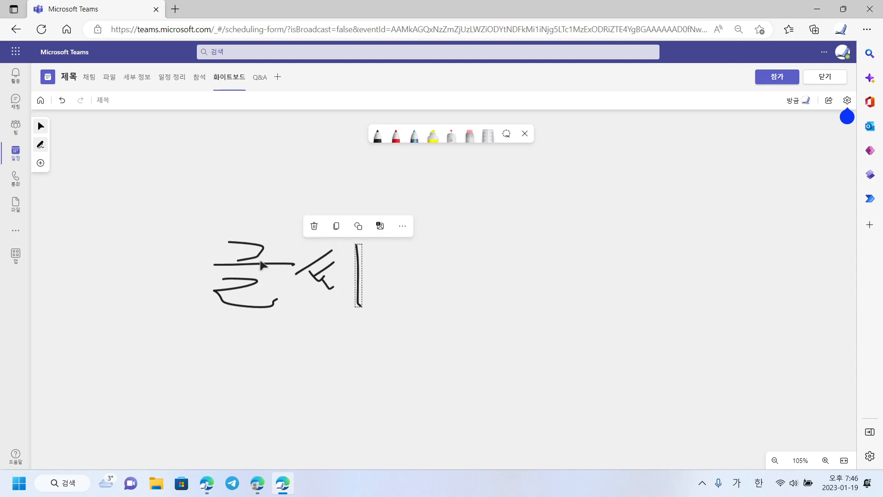
pyautogui.click(216, 227)
pyautogui.moveTo(230, 257); pyautogui.dragTo(231, 259)
pyautogui.click(246, 269)
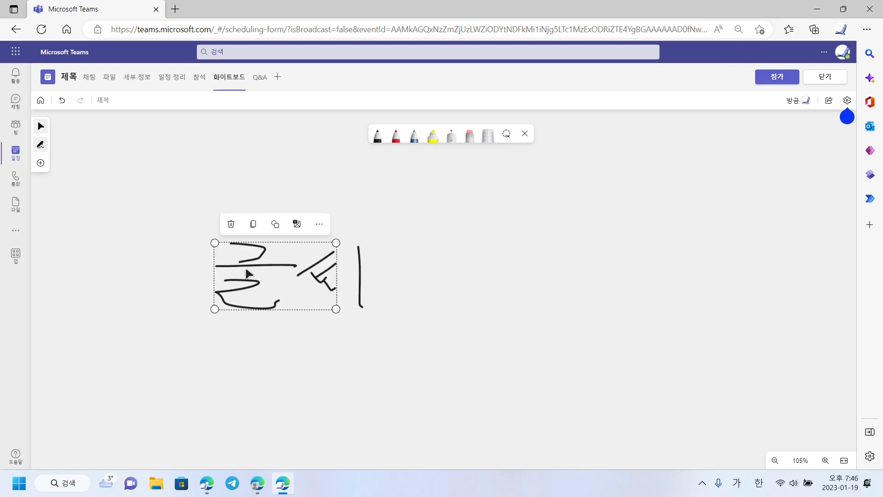
pyautogui.click(231, 224)
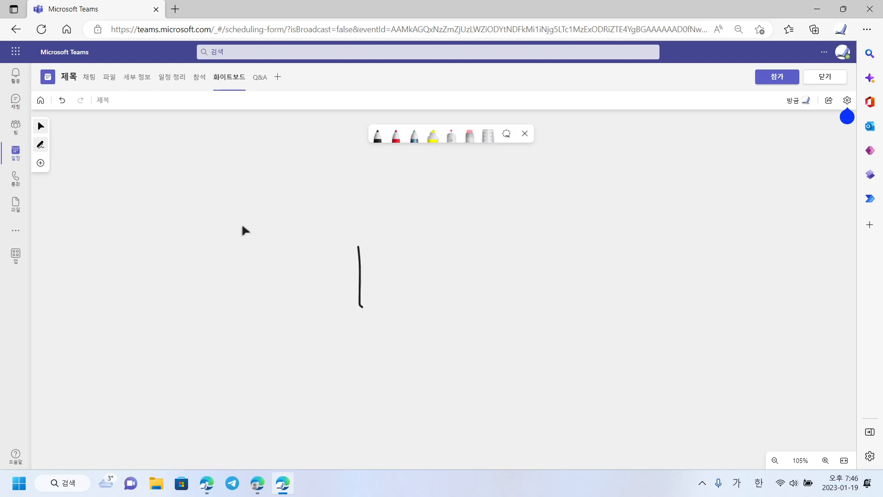
pyautogui.click(360, 282)
pyautogui.click(315, 227)
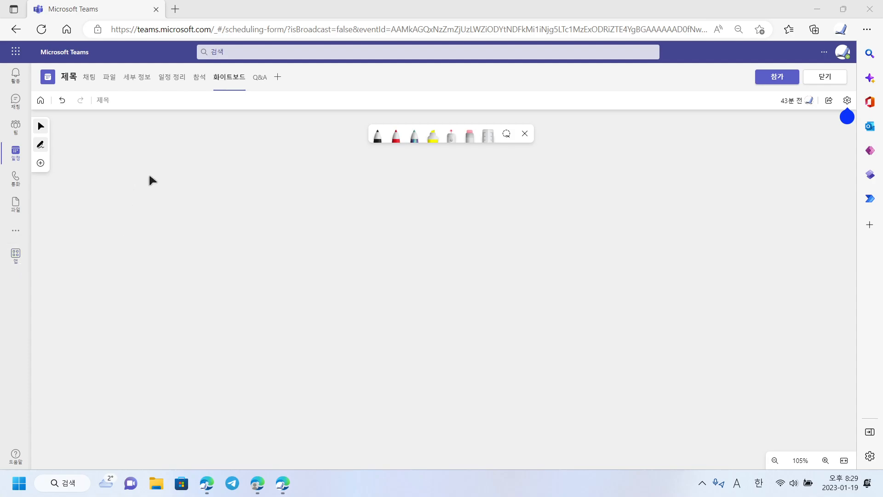
# Visit the Q&A, whiteboard, attendance, scheduling and details tabs, finishing on the empty Files page
pyautogui.click(260, 79)
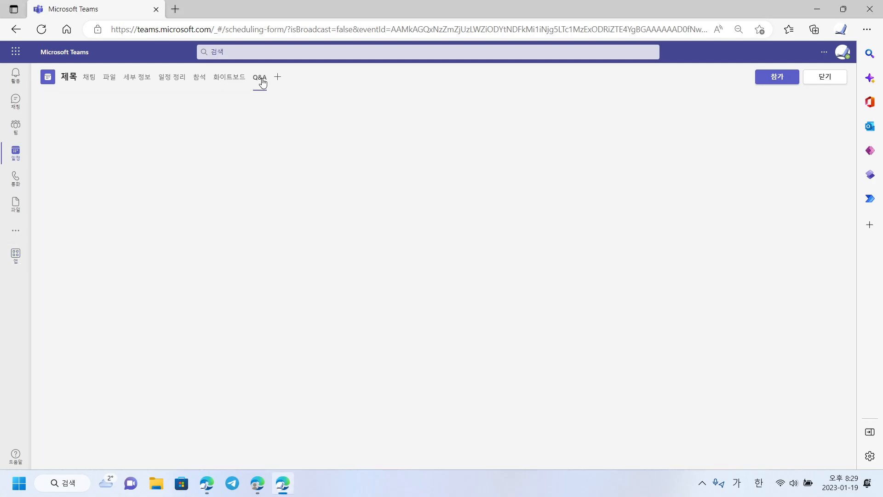
pyautogui.click(235, 83)
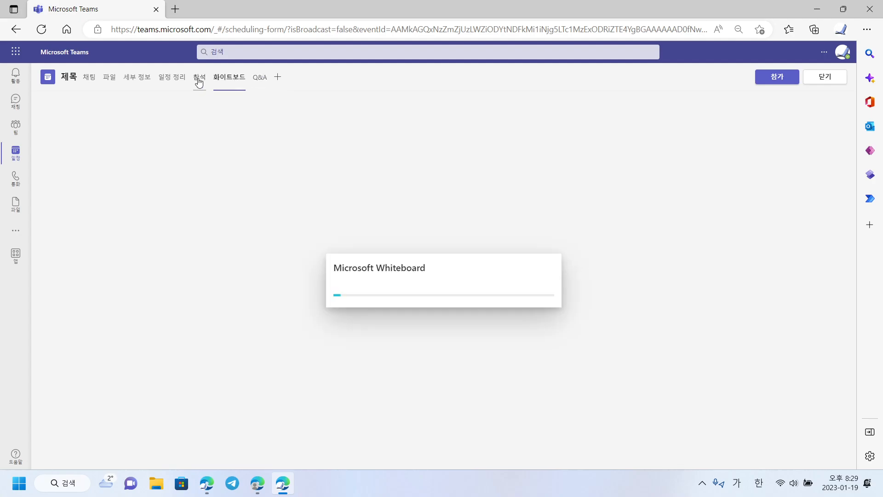
pyautogui.click(199, 82)
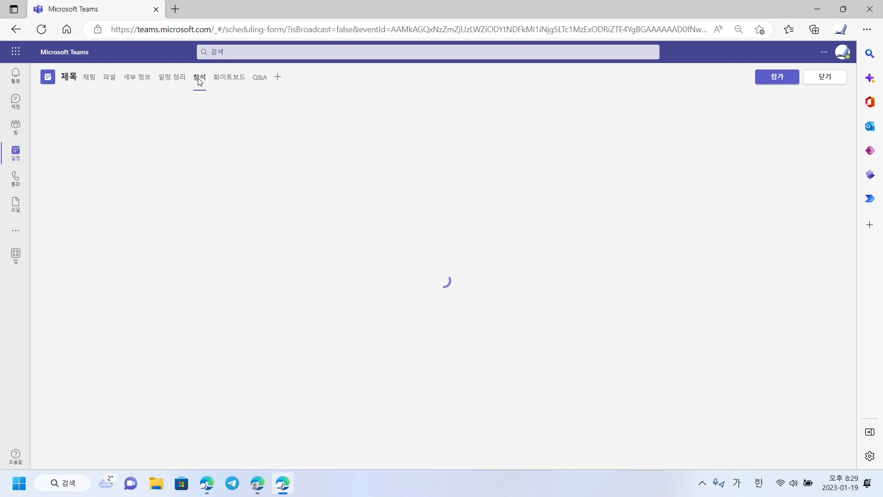
pyautogui.click(175, 83)
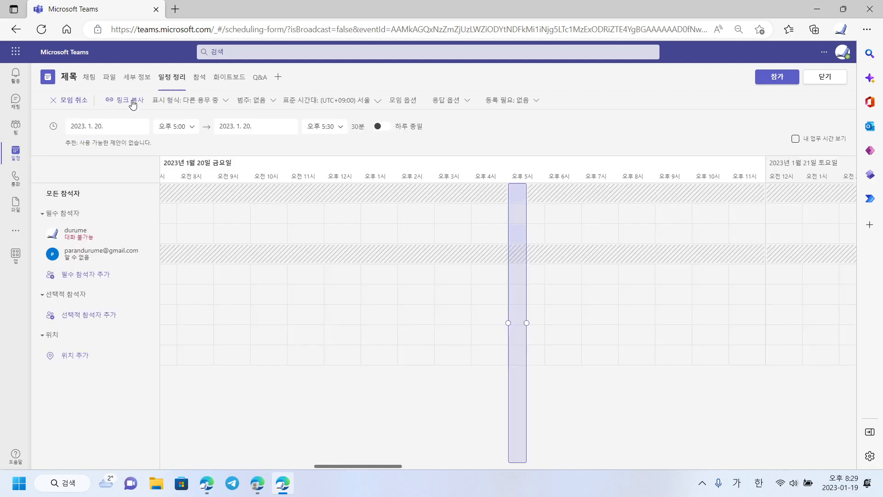
pyautogui.click(136, 78)
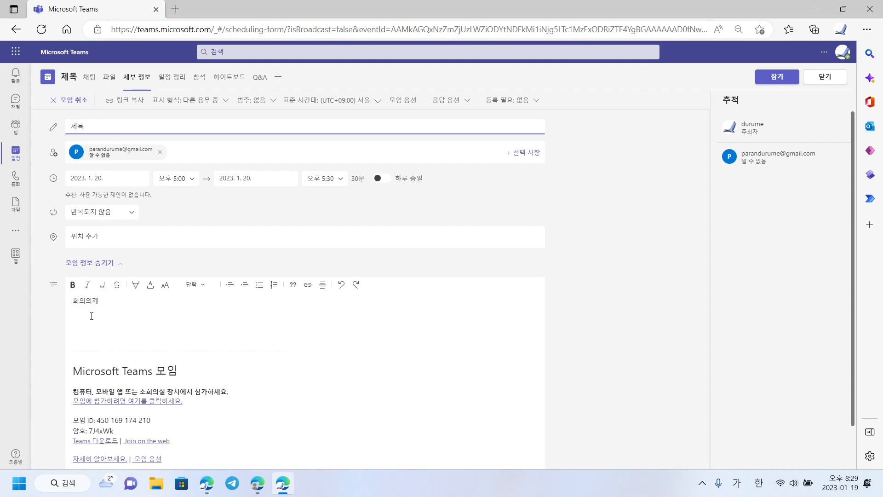
pyautogui.click(113, 78)
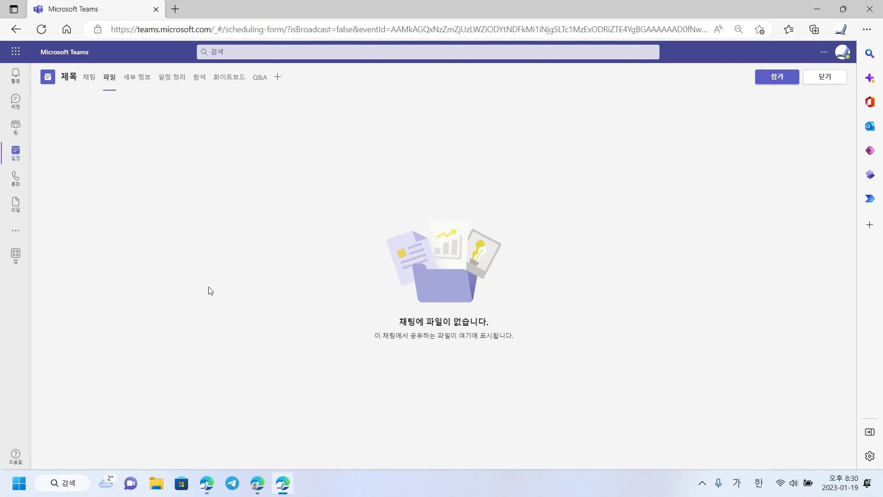
# Open the 사진 folder in File Explorer, shrink it beside Teams, and show the 제목 meeting chat
pyautogui.click(157, 485)
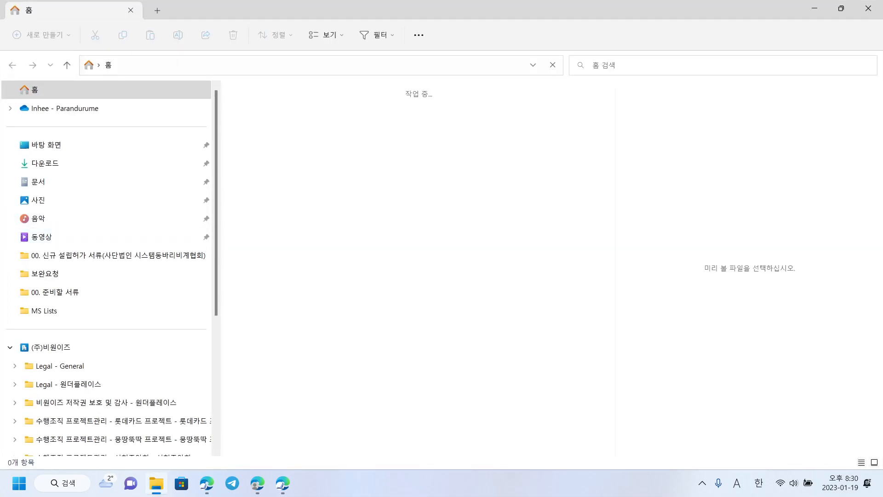
pyautogui.click(127, 195)
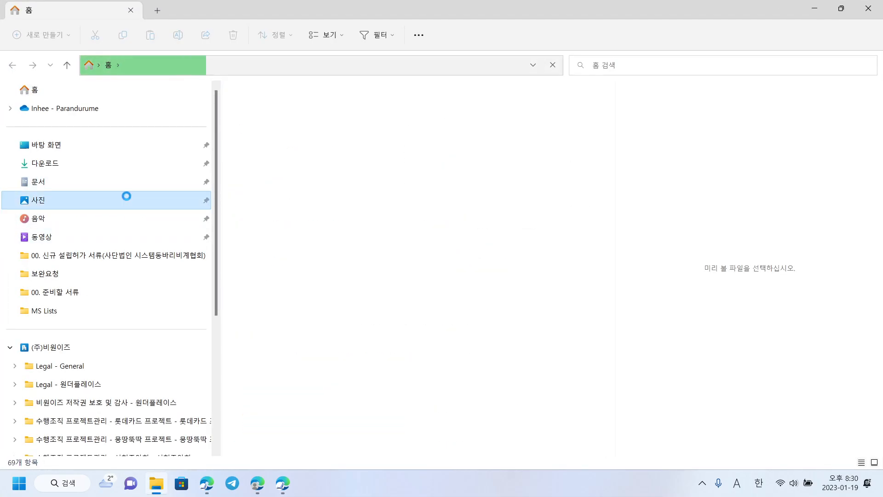
pyautogui.moveTo(351, 5); pyautogui.dragTo(409, 232)
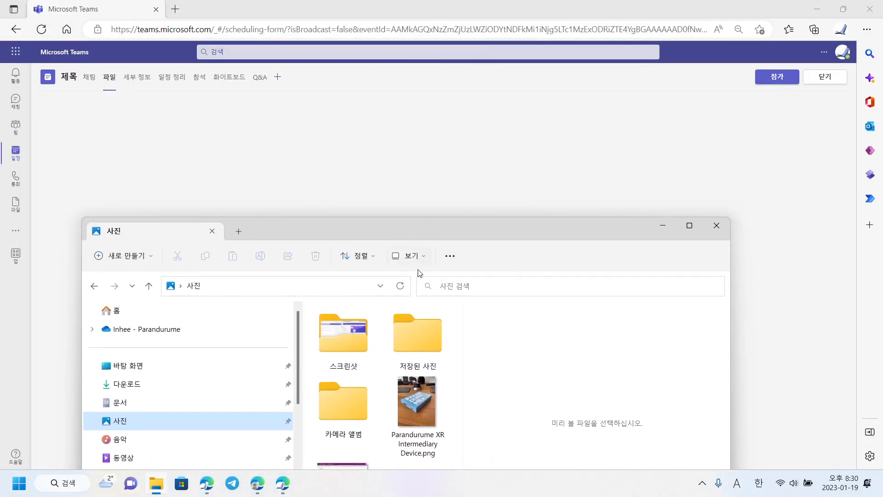
pyautogui.moveTo(420, 403)
pyautogui.mouseDown()
pyautogui.moveTo(379, 268)
pyautogui.moveTo(305, 147)
pyautogui.moveTo(412, 186)
pyautogui.moveTo(422, 391)
pyautogui.mouseUp()
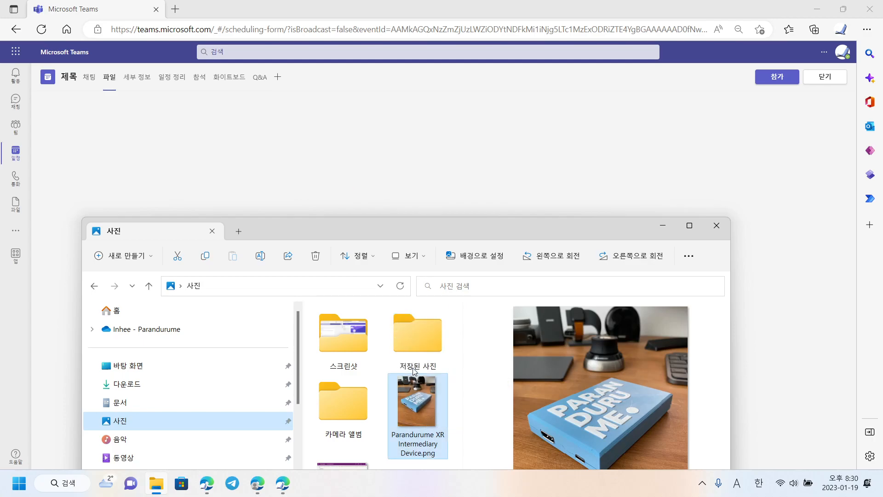
pyautogui.moveTo(324, 229); pyautogui.dragTo(352, 372)
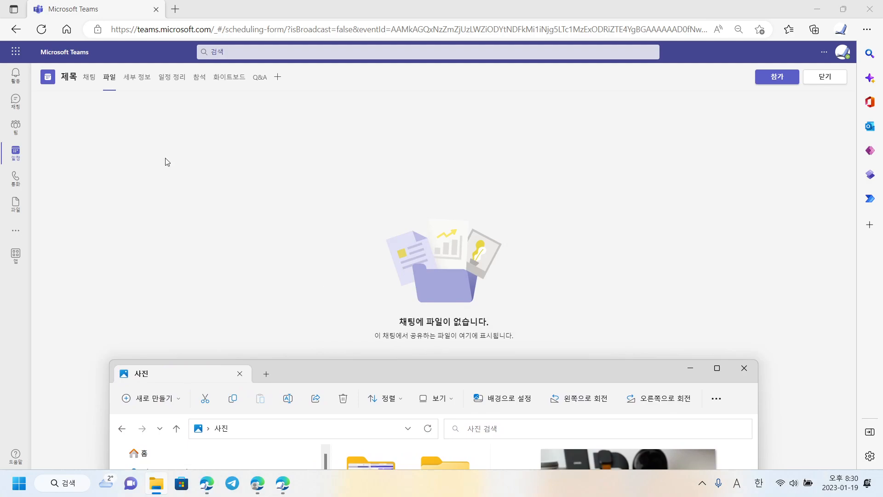
pyautogui.click(88, 78)
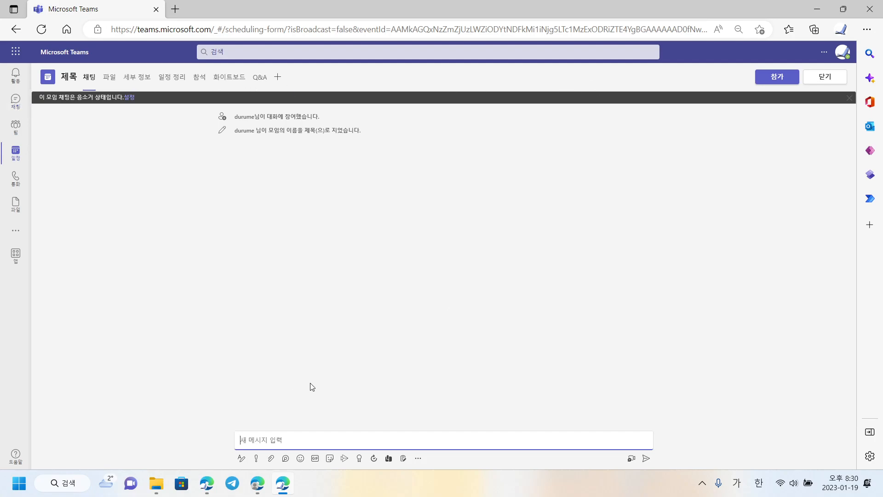
pyautogui.click(271, 459)
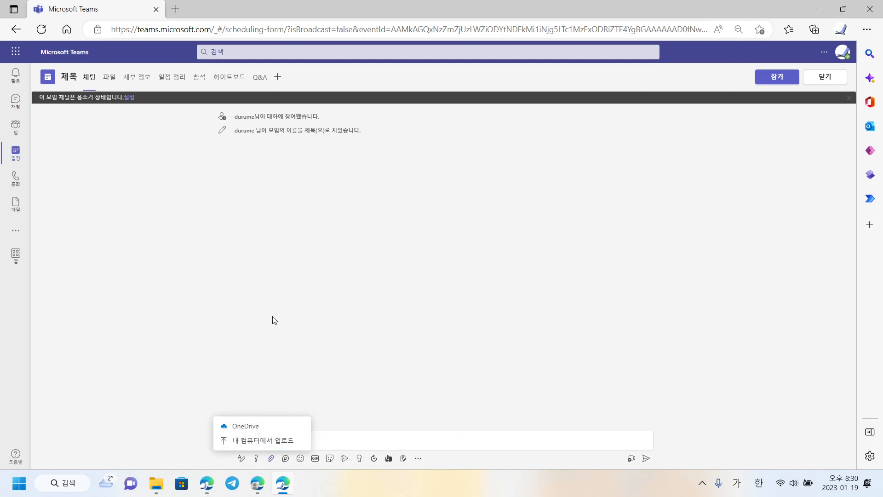
pyautogui.click(156, 483)
pyautogui.moveTo(294, 364); pyautogui.dragTo(145, 142)
pyautogui.moveTo(355, 148); pyautogui.dragTo(109, 76)
pyautogui.moveTo(59, 248); pyautogui.dragTo(421, 456)
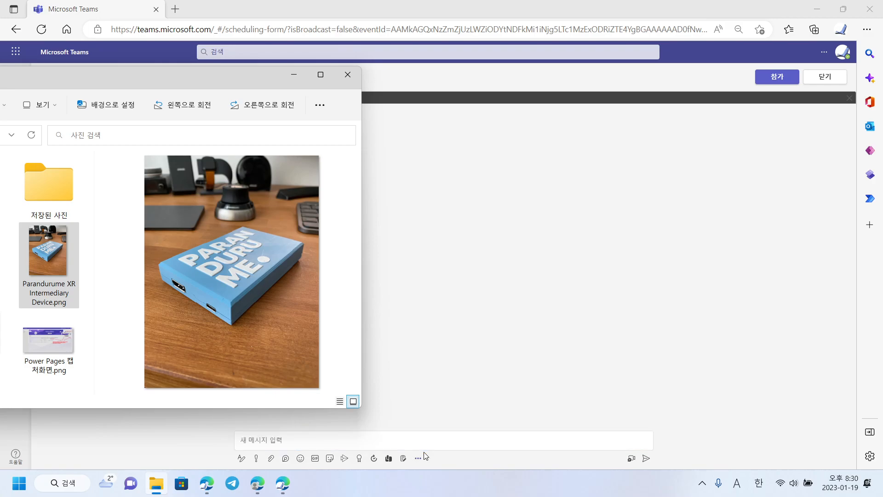
pyautogui.moveTo(47, 250); pyautogui.dragTo(489, 444)
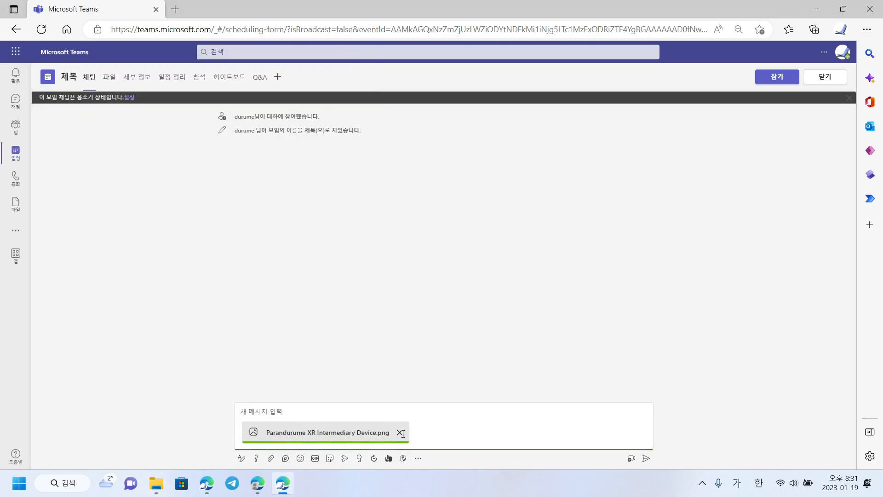
pyautogui.click(400, 433)
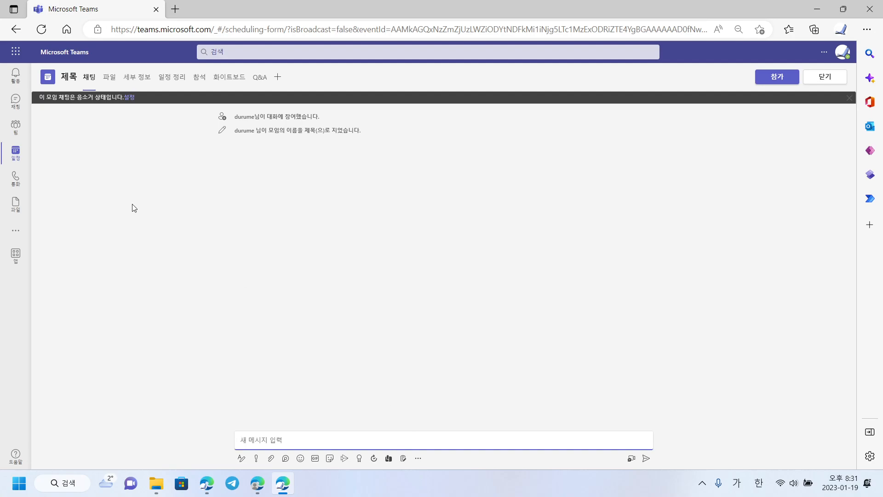
# Show the 작은도서관 활성화 team's 일반 channel posts and move File Explorer mostly out of view
pyautogui.click(14, 129)
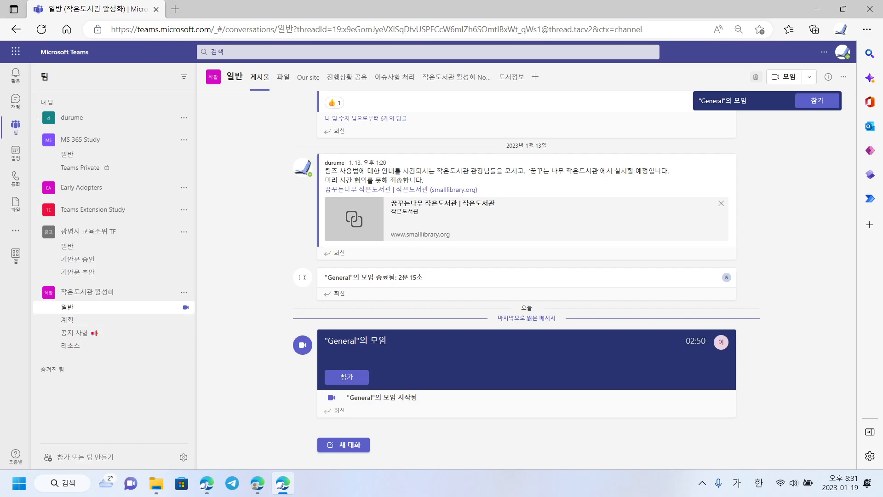
pyautogui.moveTo(0, 70); pyautogui.dragTo(0, 54)
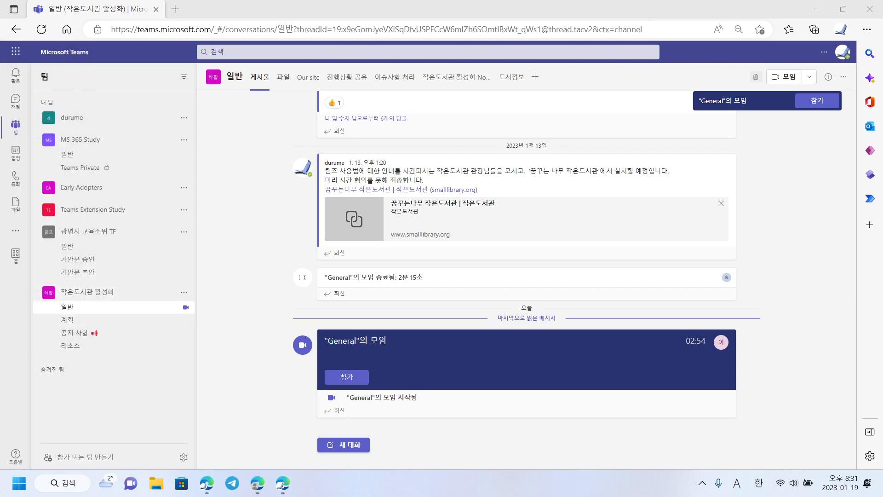